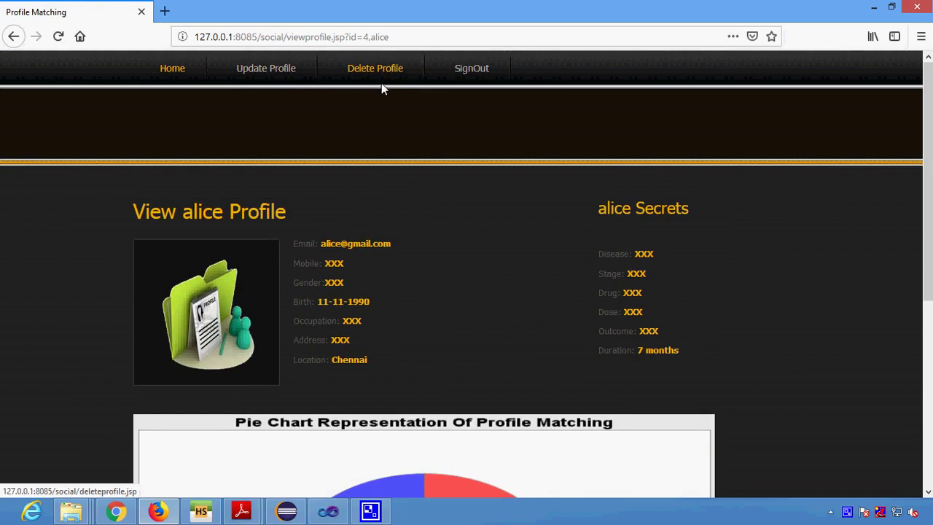
Sign out, open the Register form, and enter the new user name and email address
{"action": "left_click", "coordinate": [467, 69]}
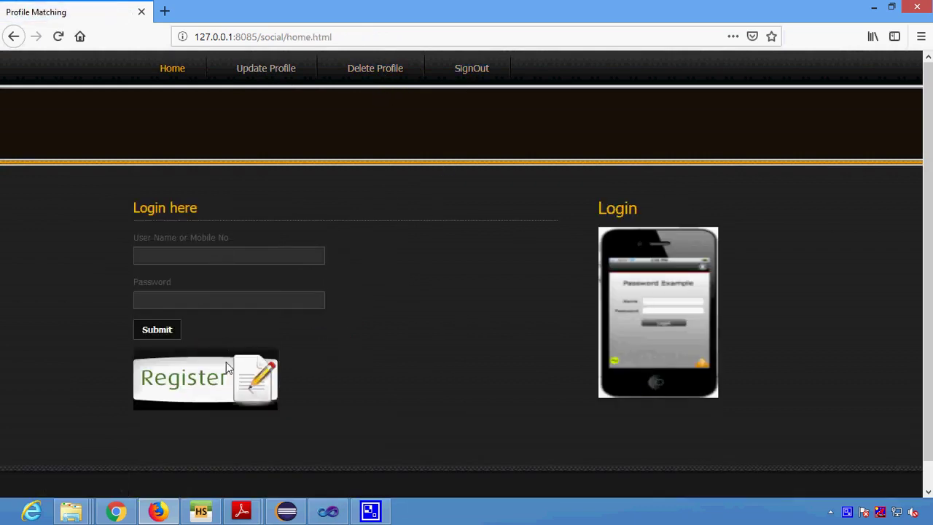
{"action": "left_click", "coordinate": [225, 395]}
{"action": "scroll", "coordinate": [437, 326], "scroll_direction": "down", "scroll_amount": 3}
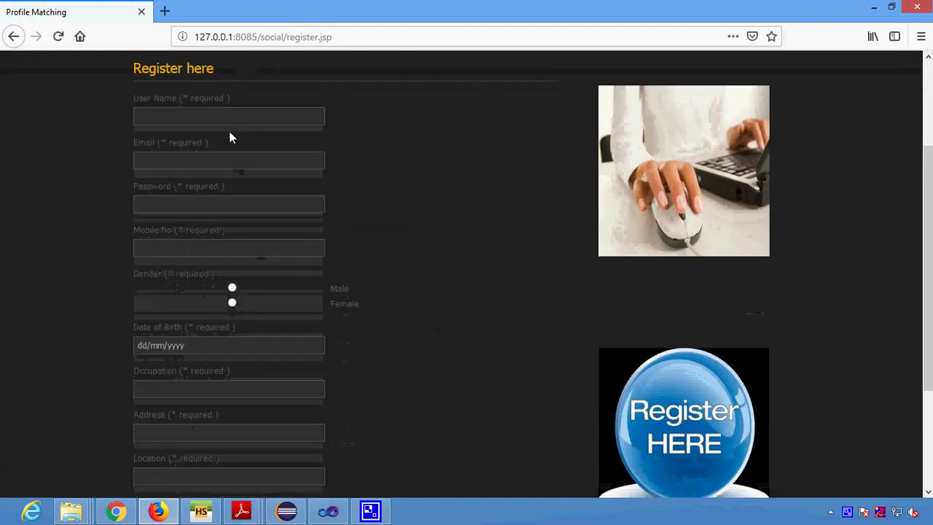
{"action": "left_click", "coordinate": [231, 121]}
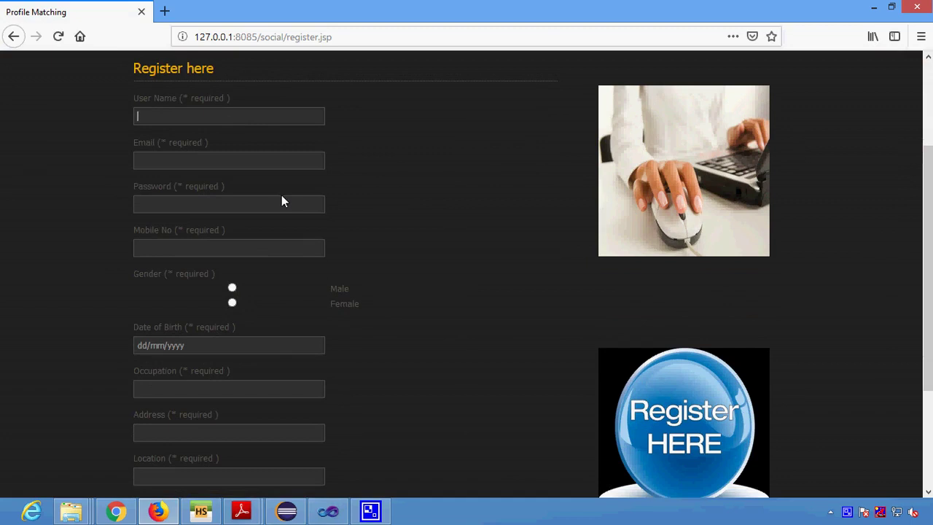
{"action": "type", "text": "deena"}
{"action": "key", "text": "Tab"}
{"action": "type", "text": "deena"}
{"action": "key", "text": "Tab"}
{"action": "left_click", "coordinate": [236, 163]}
{"action": "type", "text": "@"}
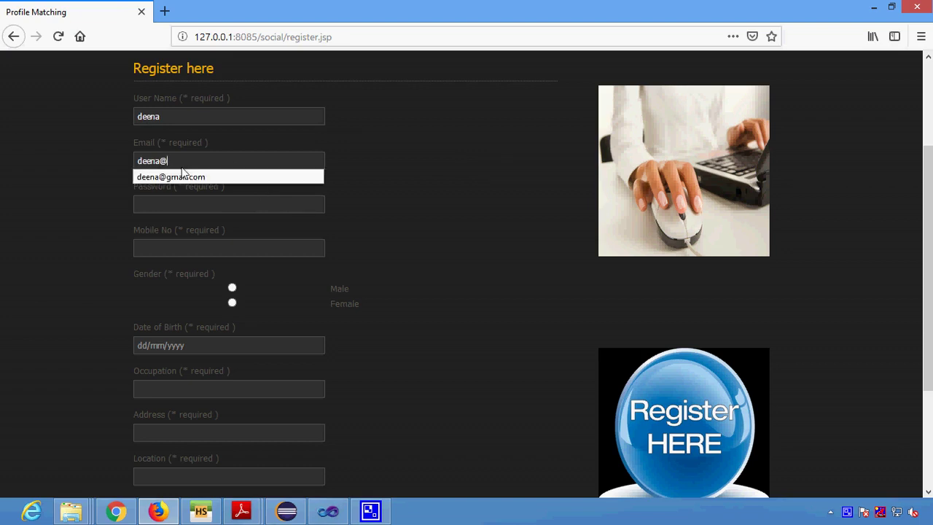
{"action": "left_click", "coordinate": [175, 180]}
Enter the password and mobile number, select Male, and set birth date 01/08/1999
{"action": "left_click", "coordinate": [170, 209]}
{"action": "type", "text": "d"}
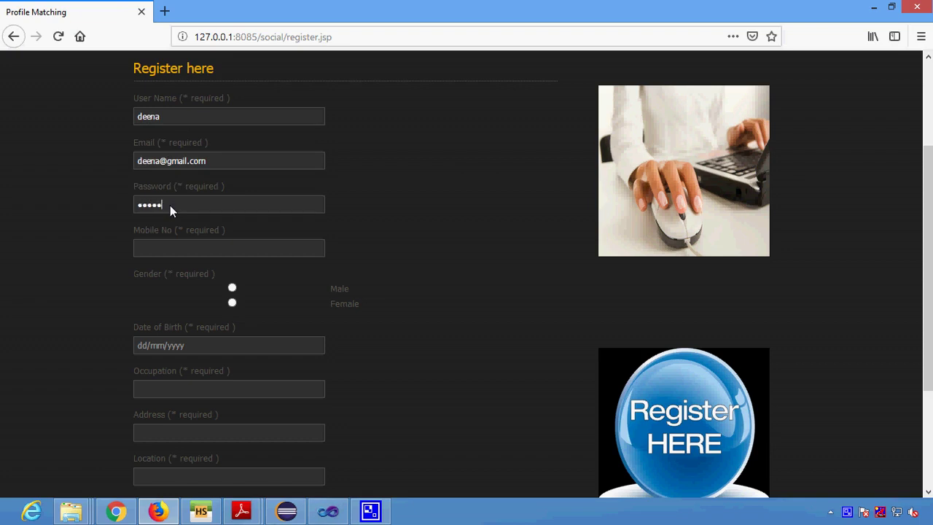
{"action": "left_click", "coordinate": [163, 250]}
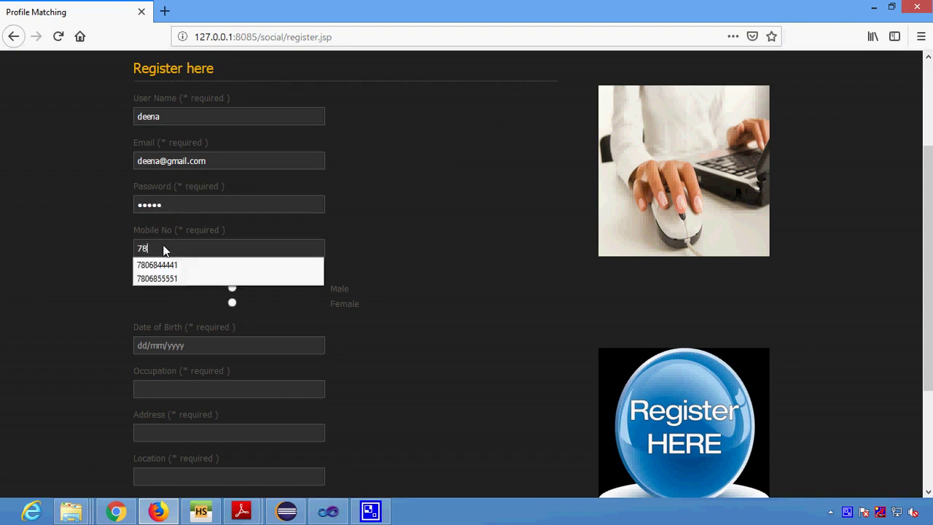
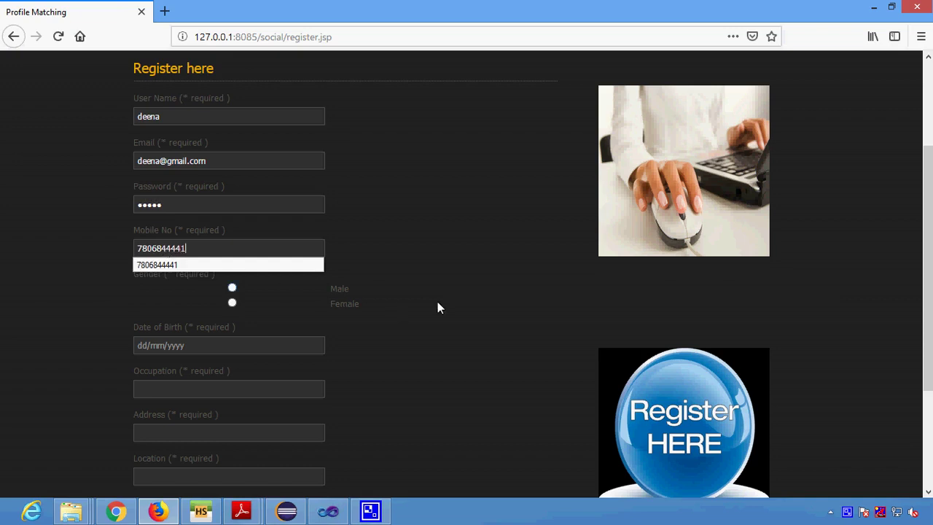
{"action": "left_click", "coordinate": [440, 304]}
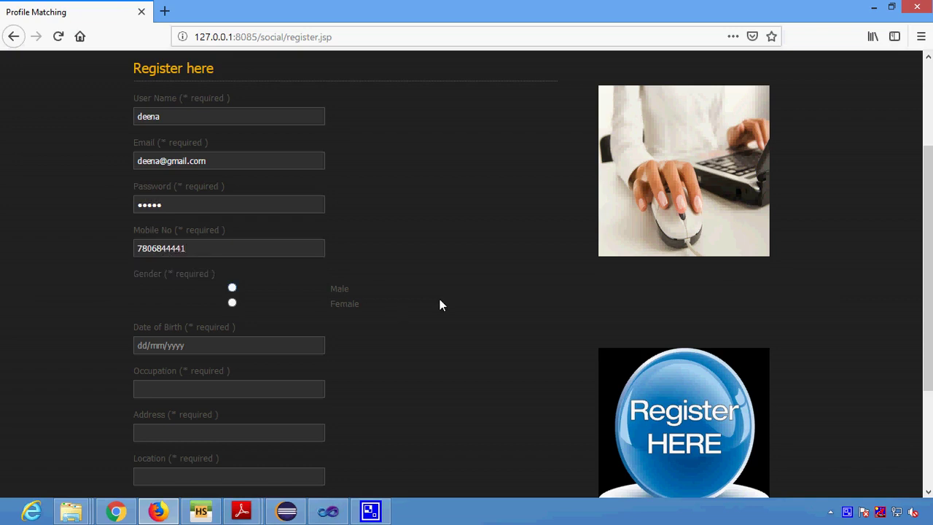
{"action": "left_click", "coordinate": [231, 287]}
{"action": "scroll", "coordinate": [206, 321], "scroll_direction": "down", "scroll_amount": 3}
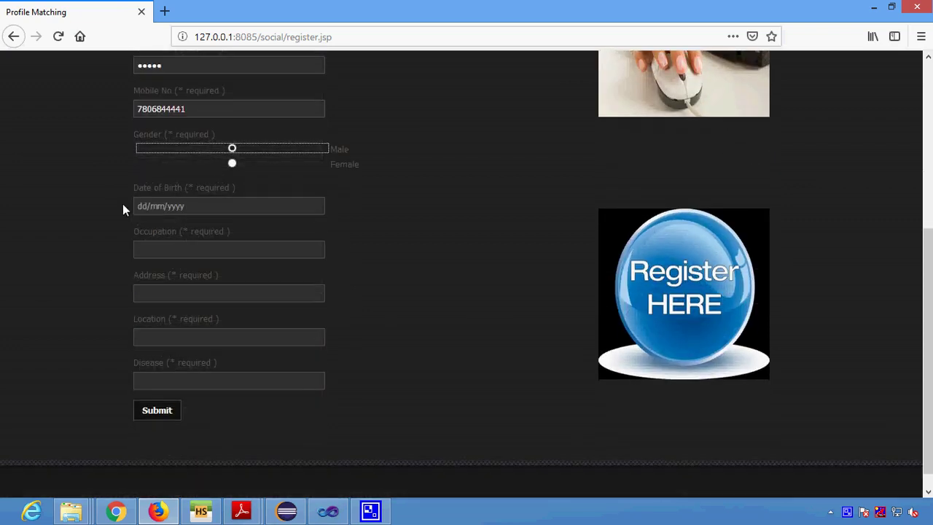
{"action": "left_click", "coordinate": [141, 208]}
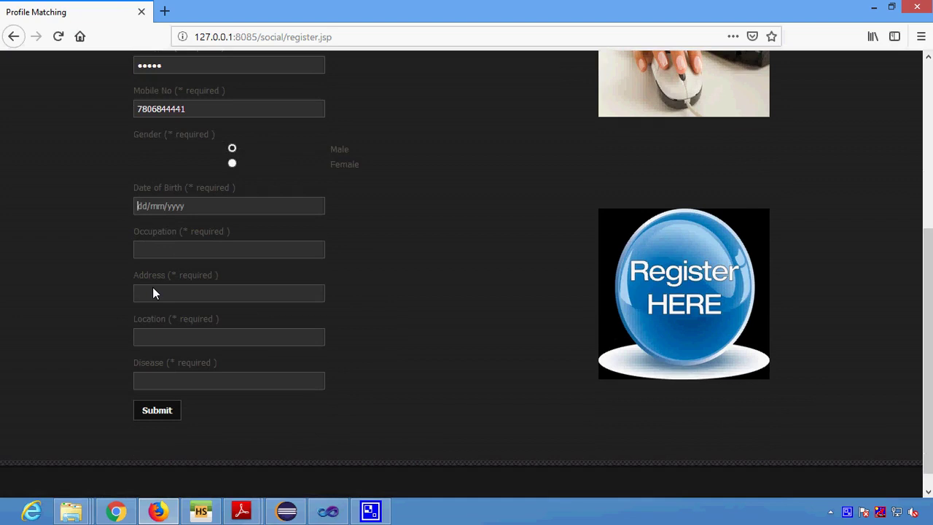
{"action": "type", "text": "01/08/1999"}
Set the registration address to Chennai
{"action": "left_click", "coordinate": [152, 248]}
{"action": "left_click", "coordinate": [166, 295]}
{"action": "type", "text": "Ch"}
{"action": "key", "text": "BackSpace"}
{"action": "key", "text": "BackSpace"}
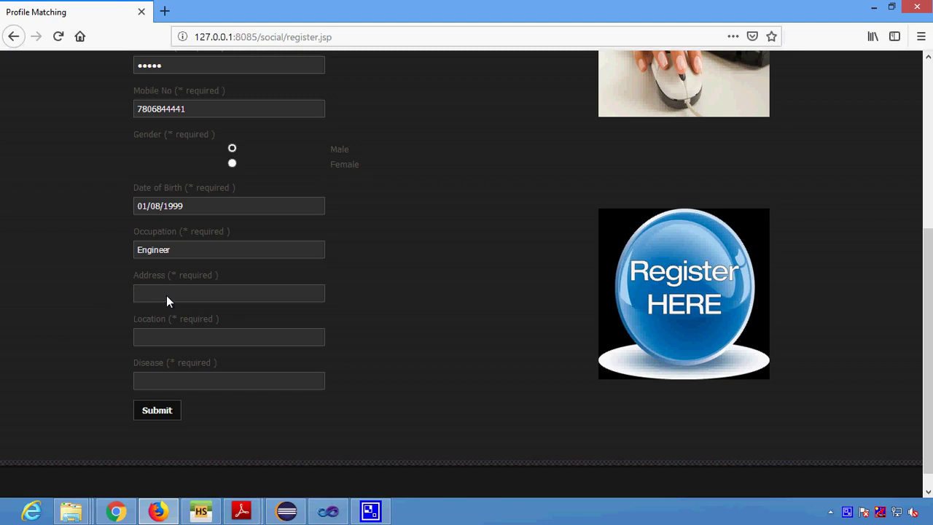
{"action": "left_click", "coordinate": [166, 296]}
{"action": "type", "text": "Chennai"}
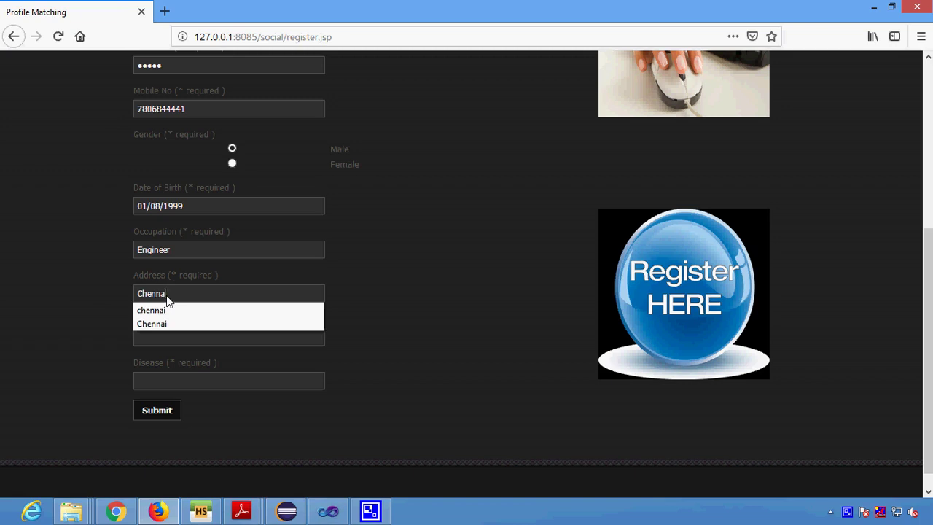
Enter location Bangalore and disease Cancer, then submit the registration without saving the login
{"action": "key", "text": "Tab"}
{"action": "type", "text": "Ban"}
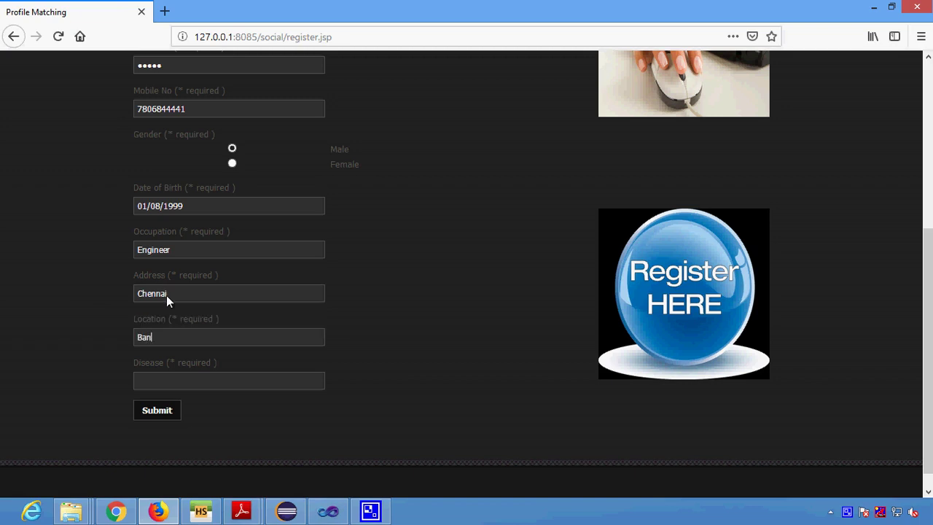
{"action": "type", "text": "galore"}
{"action": "type", "text": "Ca"}
{"action": "key", "text": "BackSpace"}
{"action": "key", "text": "BackSpace"}
{"action": "type", "text": "Cancer"}
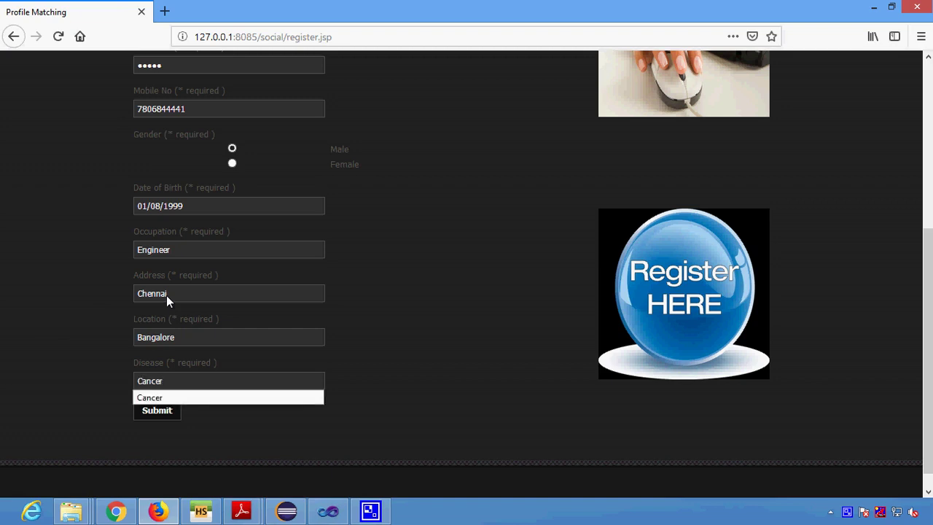
{"action": "left_click", "coordinate": [153, 414]}
{"action": "left_click", "coordinate": [354, 153]}
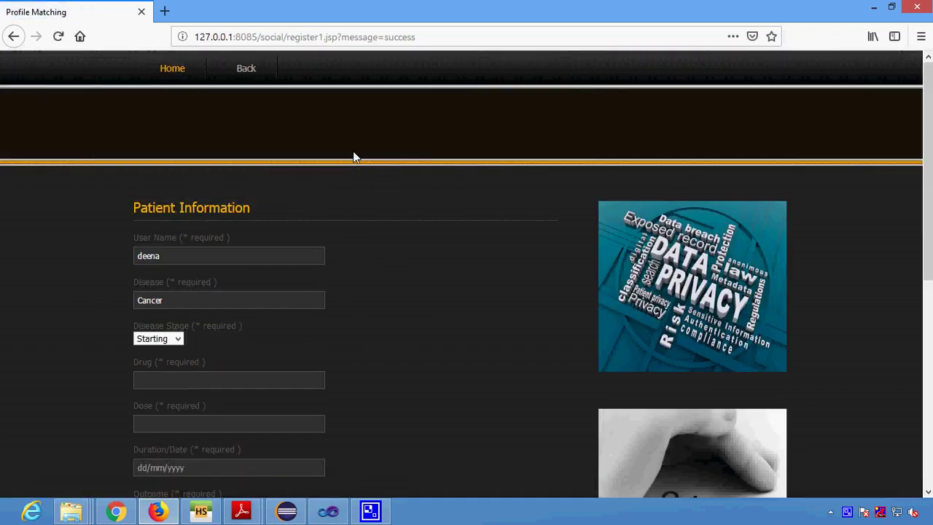
Set disease stage Middle, drug CancerDrug and dose 200g in the Patient Information form
{"action": "scroll", "coordinate": [150, 306], "scroll_direction": "down", "scroll_amount": 2}
{"action": "left_click", "coordinate": [156, 268]}
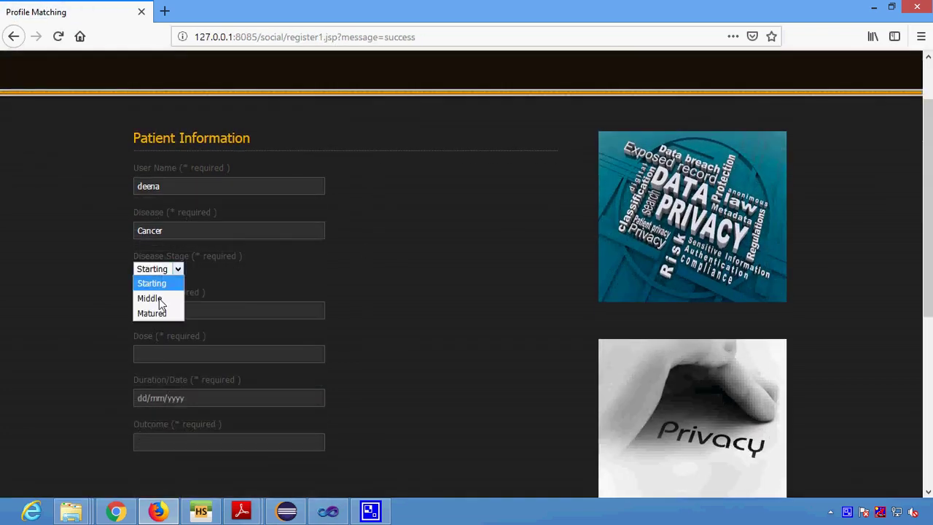
{"action": "left_click", "coordinate": [158, 299]}
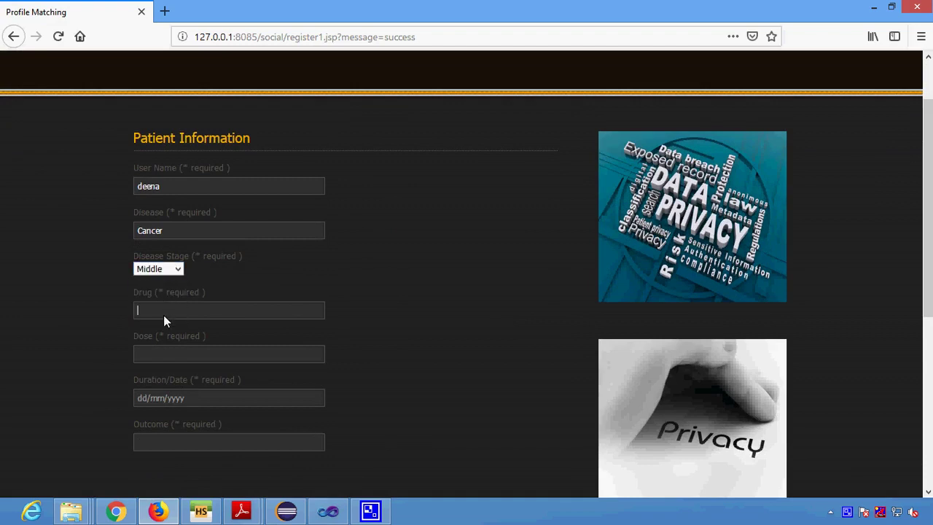
{"action": "right_click", "coordinate": [846, 511]}
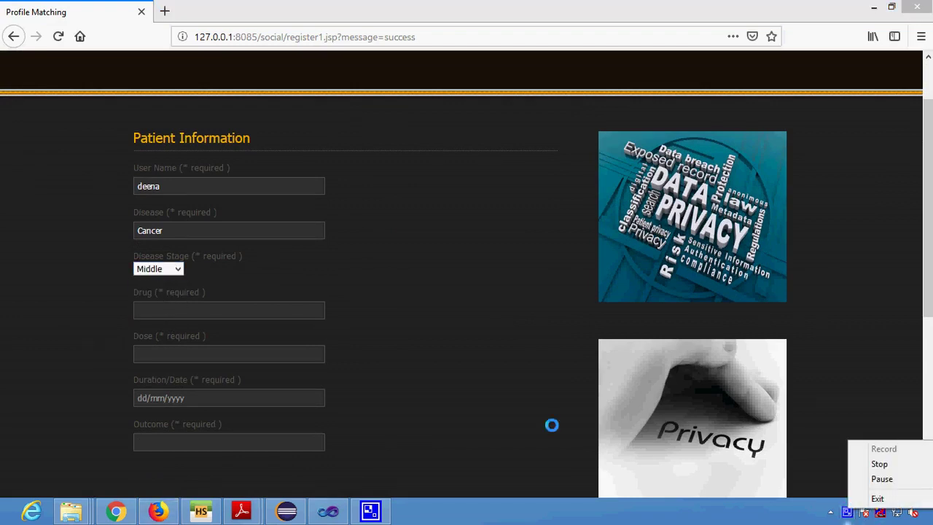
{"action": "left_click", "coordinate": [174, 306]}
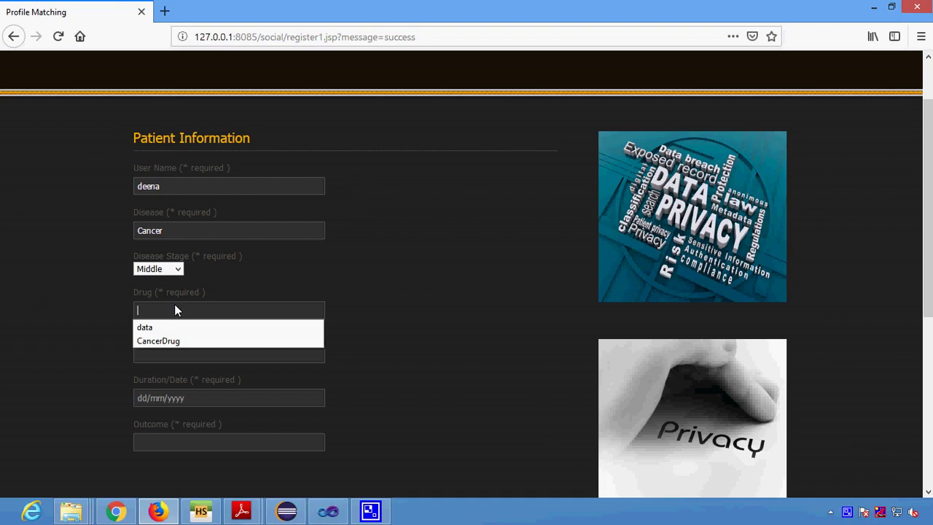
{"action": "left_click", "coordinate": [182, 343]}
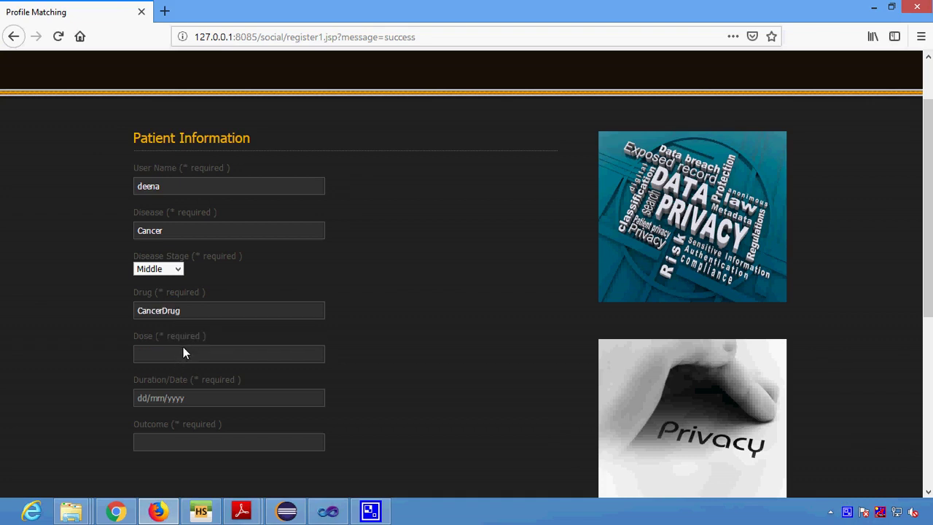
{"action": "left_click", "coordinate": [182, 354]}
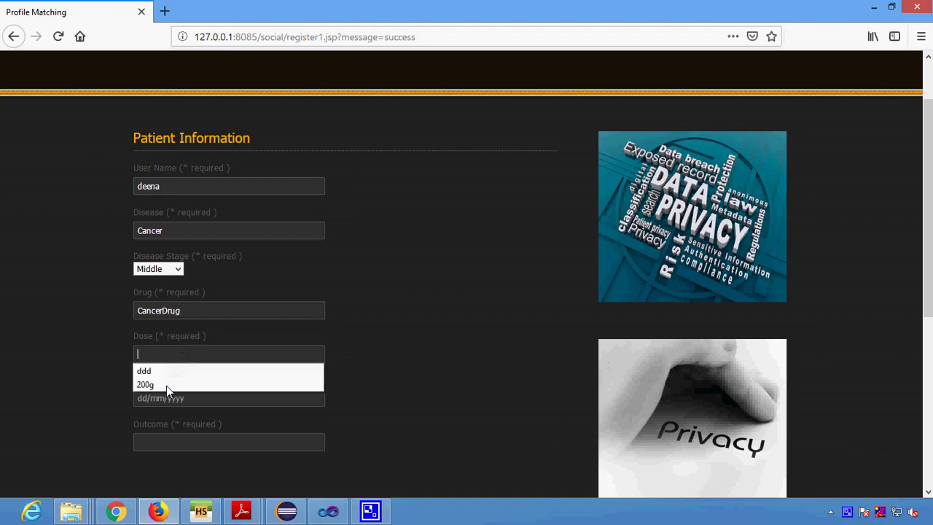
{"action": "left_click", "coordinate": [166, 384]}
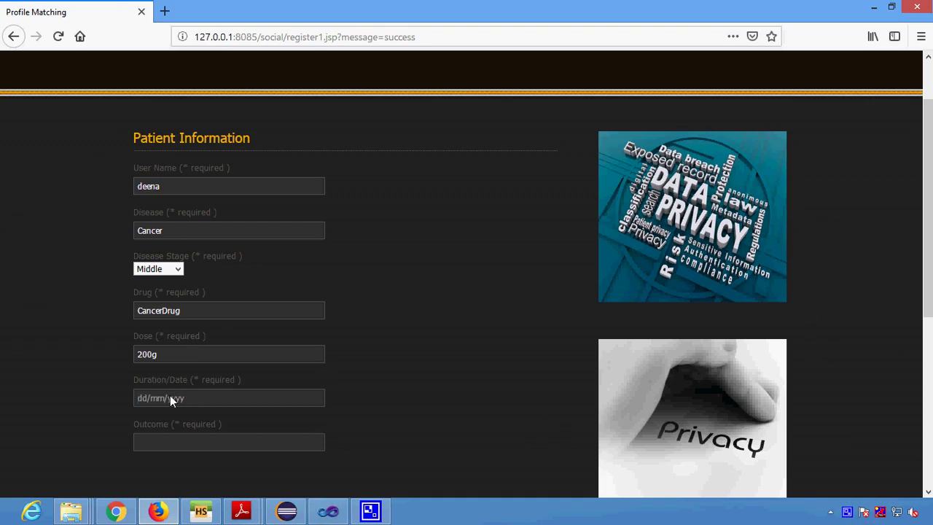
Set duration to 12 Month and outcome to Feeling Well
{"action": "left_click", "coordinate": [170, 397]}
{"action": "type", "text": "12"}
{"action": "key", "text": "Down"}
{"action": "key", "text": "Return"}
{"action": "left_click", "coordinate": [170, 443]}
{"action": "type", "text": "Fe"}
{"action": "key", "text": "Down"}
{"action": "key", "text": "Down"}
{"action": "key", "text": "Return"}
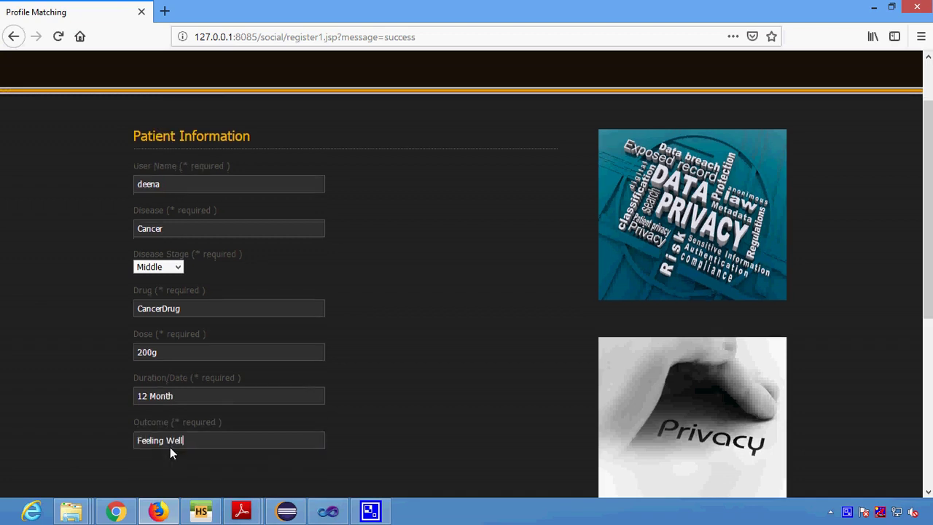
{"action": "scroll", "coordinate": [169, 447], "scroll_direction": "down", "scroll_amount": 2}
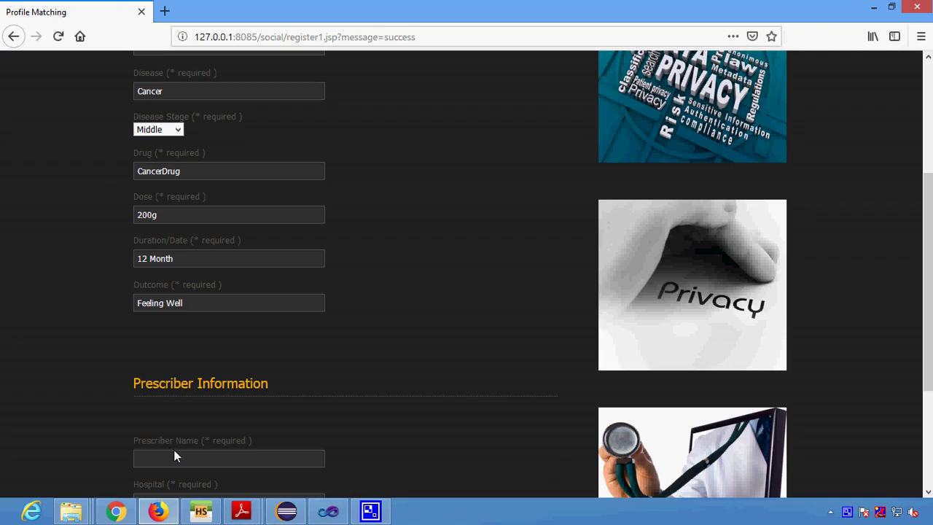
{"action": "scroll", "coordinate": [172, 454], "scroll_direction": "down", "scroll_amount": 2}
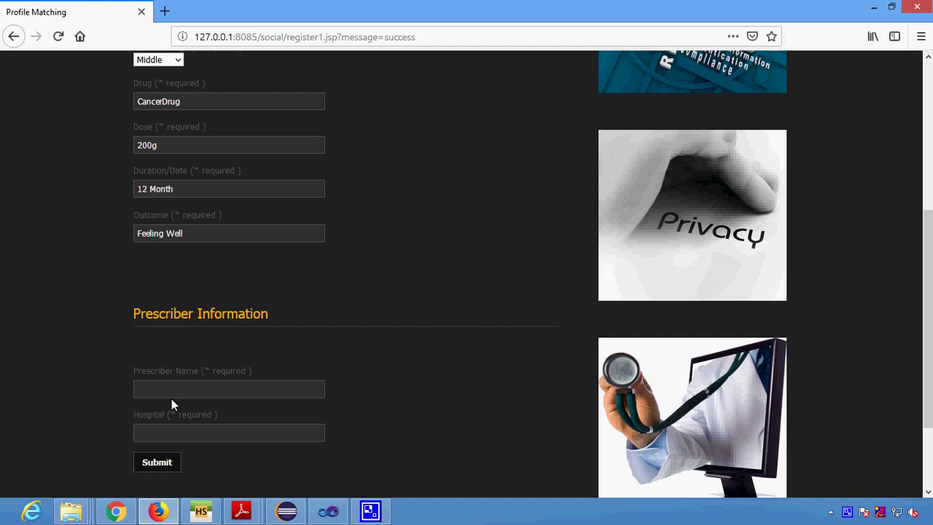
Enter the prescriber name, choose American Hospital, and submit the patient details
{"action": "type", "text": "Ste"}
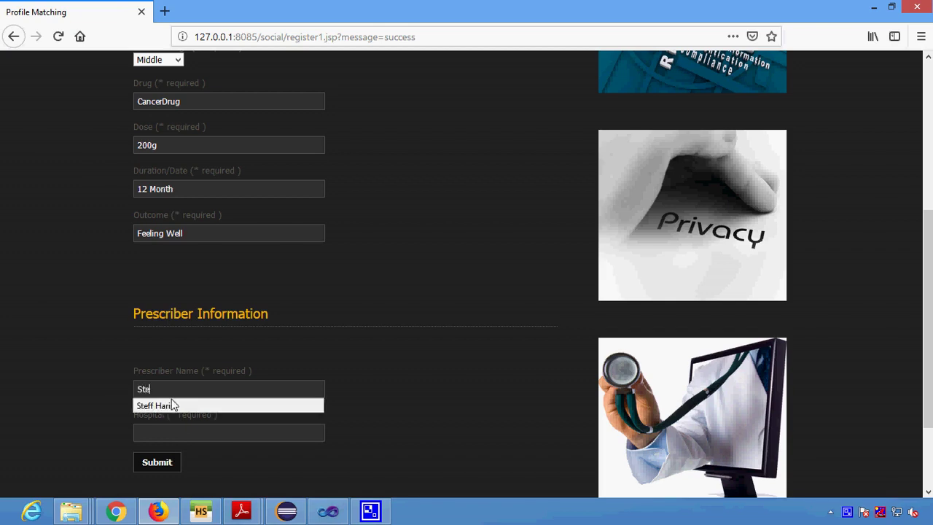
{"action": "key", "text": "Escape"}
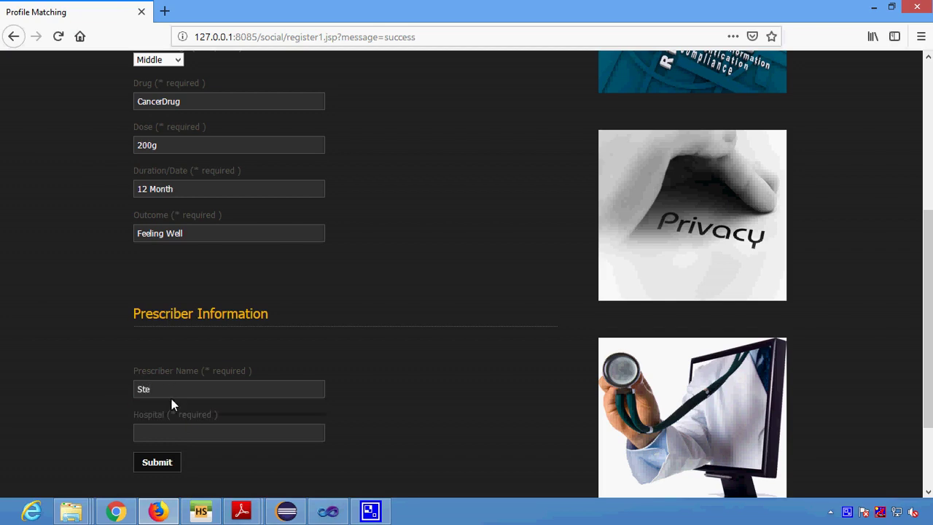
{"action": "type", "text": "A"}
{"action": "key", "text": "Down"}
{"action": "key", "text": "Return"}
{"action": "left_click", "coordinate": [171, 461]}
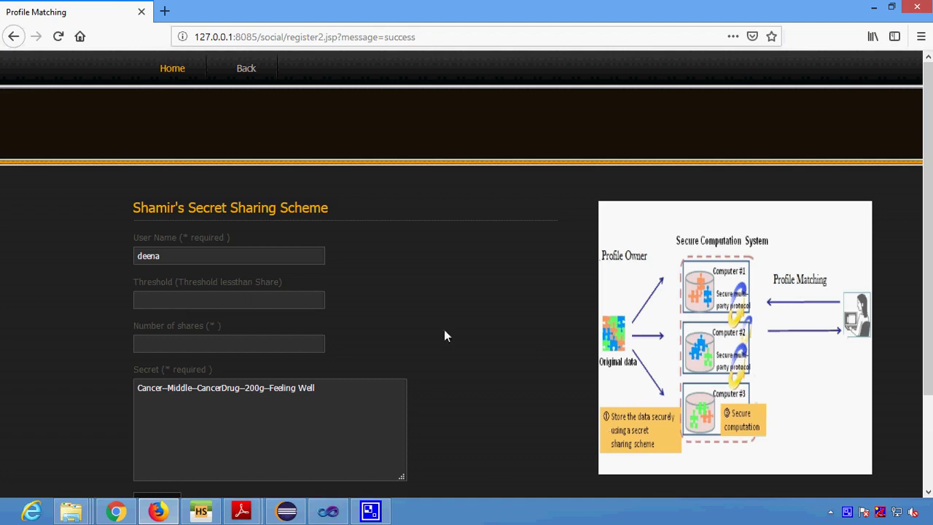
Share the secret with threshold 2 and 4 shares
{"action": "left_click", "coordinate": [192, 299]}
{"action": "type", "text": "2"}
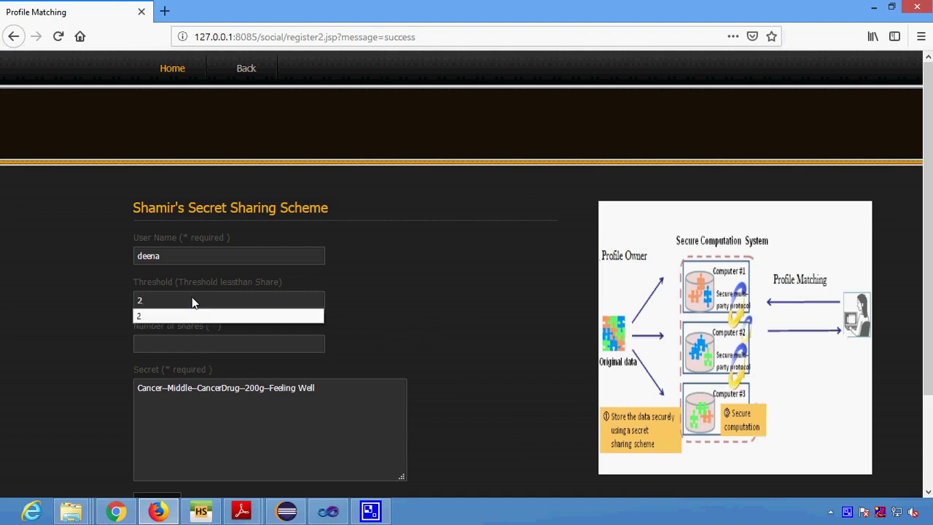
{"action": "left_click", "coordinate": [170, 345]}
{"action": "type", "text": "4"}
{"action": "left_click", "coordinate": [196, 387]}
{"action": "scroll", "coordinate": [202, 440], "scroll_direction": "down", "scroll_amount": 1}
{"action": "scroll", "coordinate": [201, 442], "scroll_direction": "down", "scroll_amount": 3}
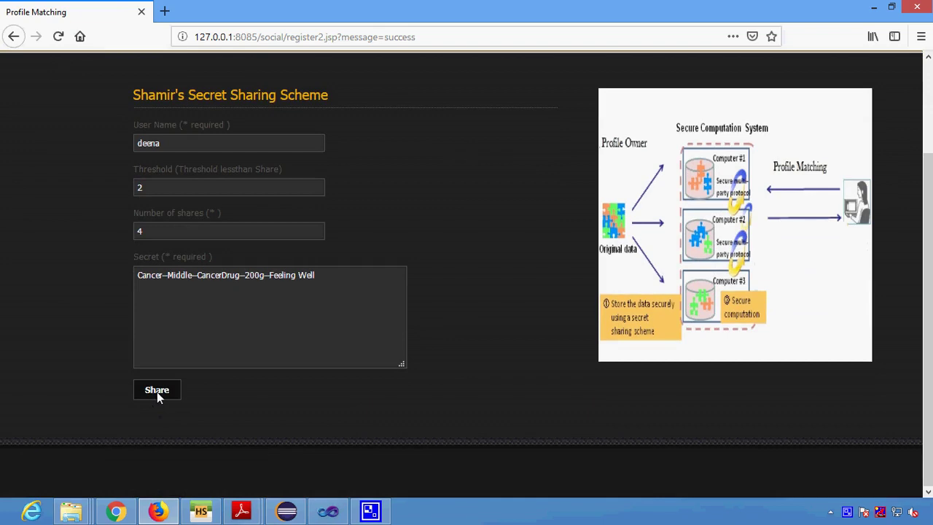
{"action": "left_click", "coordinate": [156, 392]}
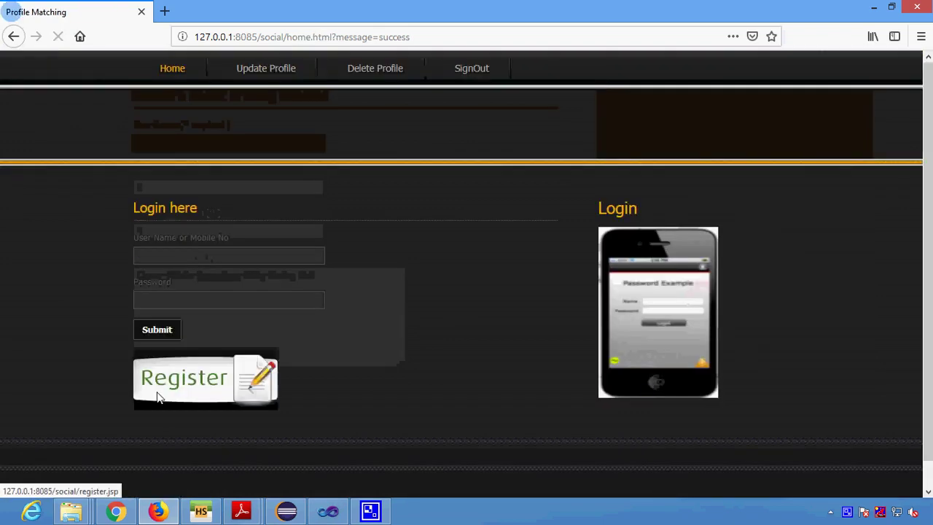
Log in as the new patient, declining Firefox's offer to save the login
{"action": "left_click", "coordinate": [194, 260]}
{"action": "type", "text": "d"}
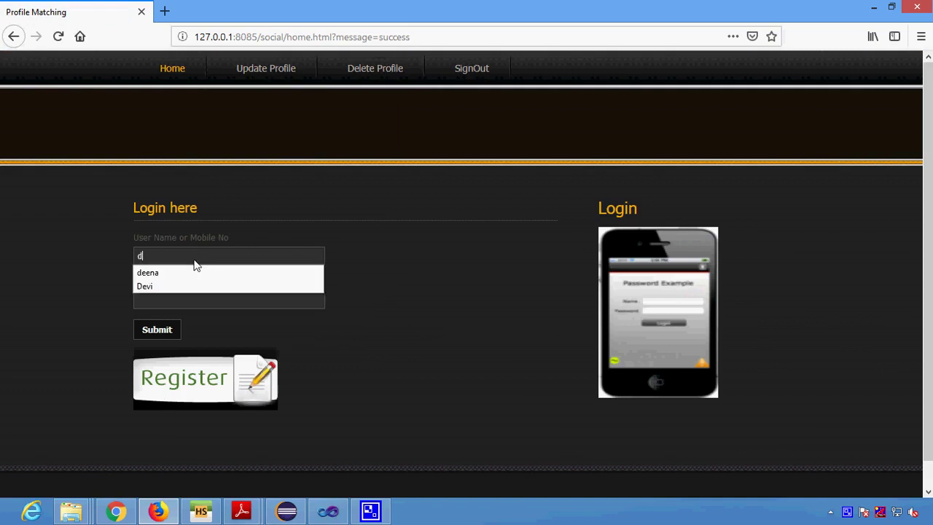
{"action": "left_click", "coordinate": [153, 274]}
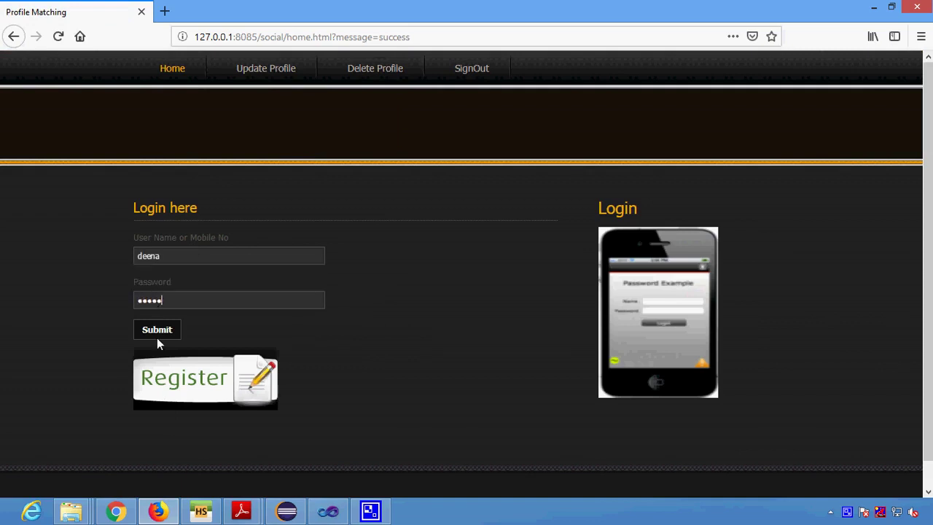
{"action": "left_click", "coordinate": [159, 330]}
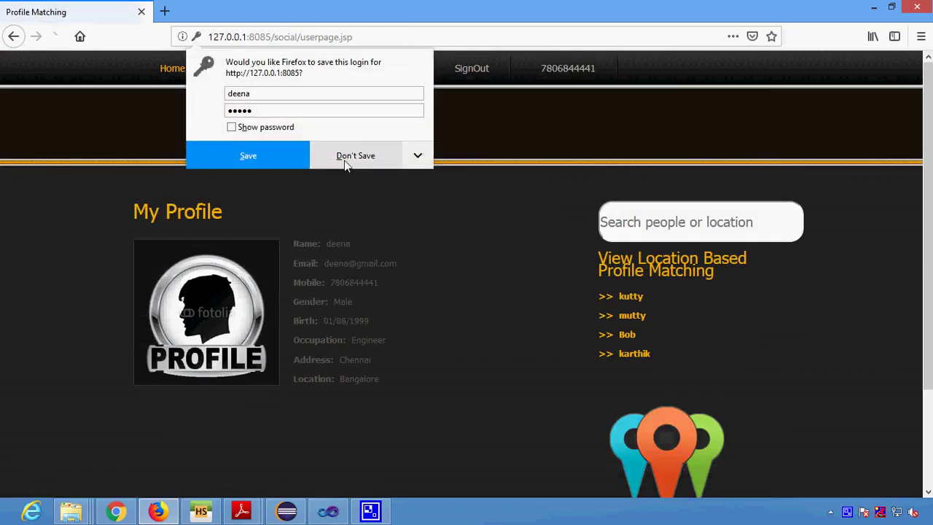
{"action": "left_click", "coordinate": [347, 157]}
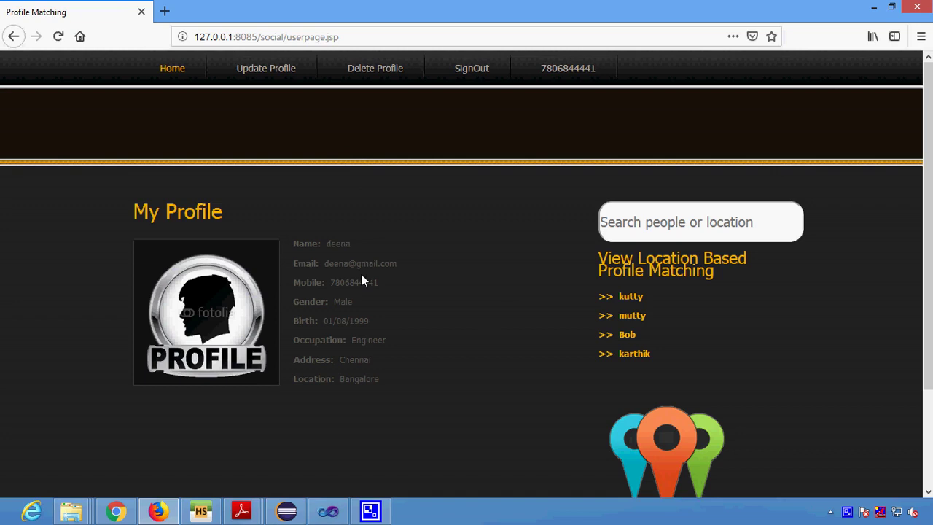
Search for the other patient by name
{"action": "left_click", "coordinate": [668, 228]}
{"action": "type", "text": "hema"}
{"action": "key", "text": "Return"}
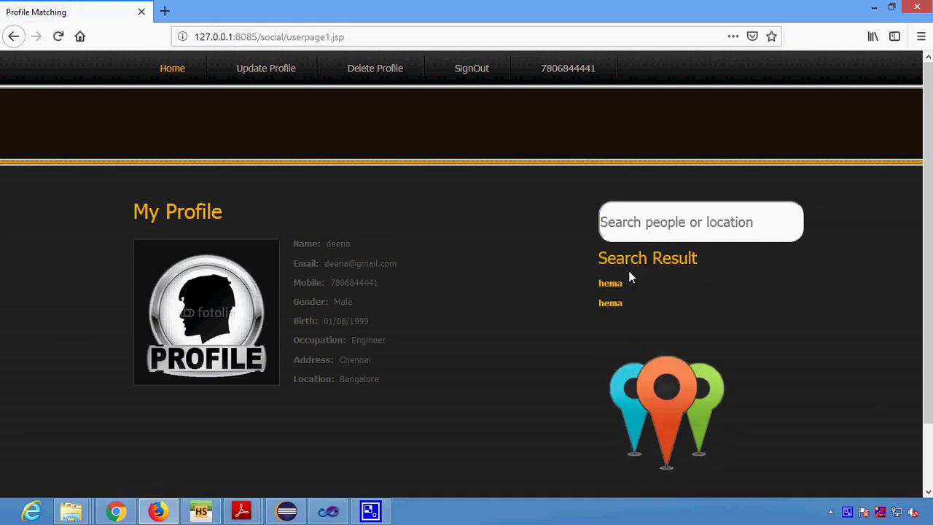
Open the 100% match result, then the matched patient's full profile with secrets
{"action": "left_click", "coordinate": [609, 302]}
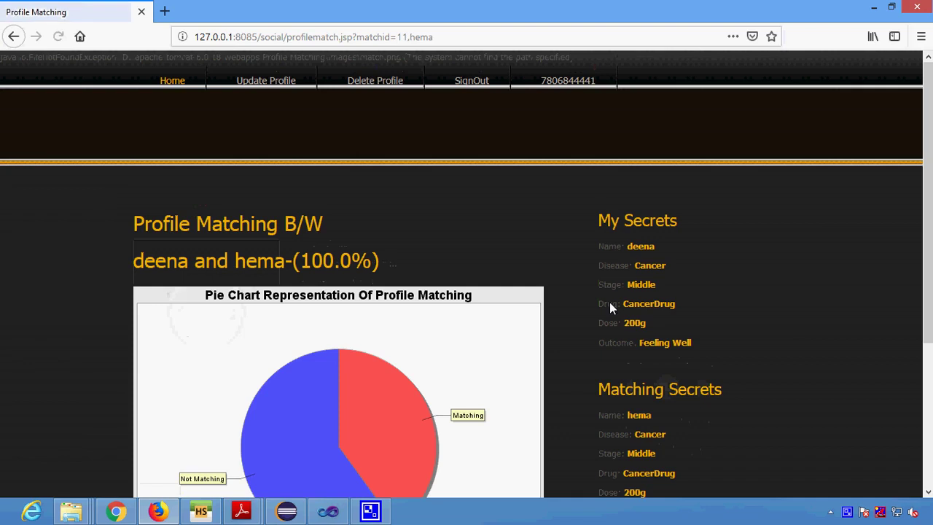
{"action": "scroll", "coordinate": [609, 302], "scroll_direction": "down", "scroll_amount": 3}
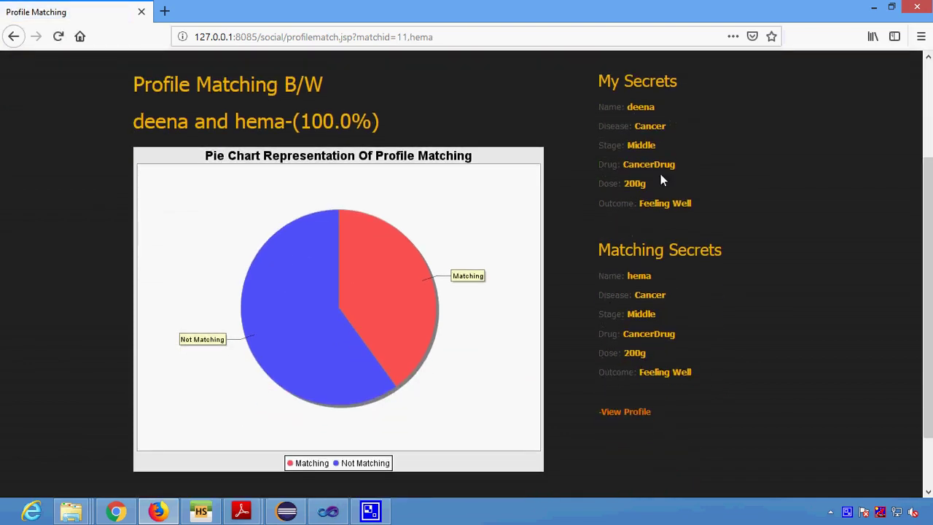
{"action": "left_click_drag", "start_coordinate": [311, 123], "coordinate": [414, 129]}
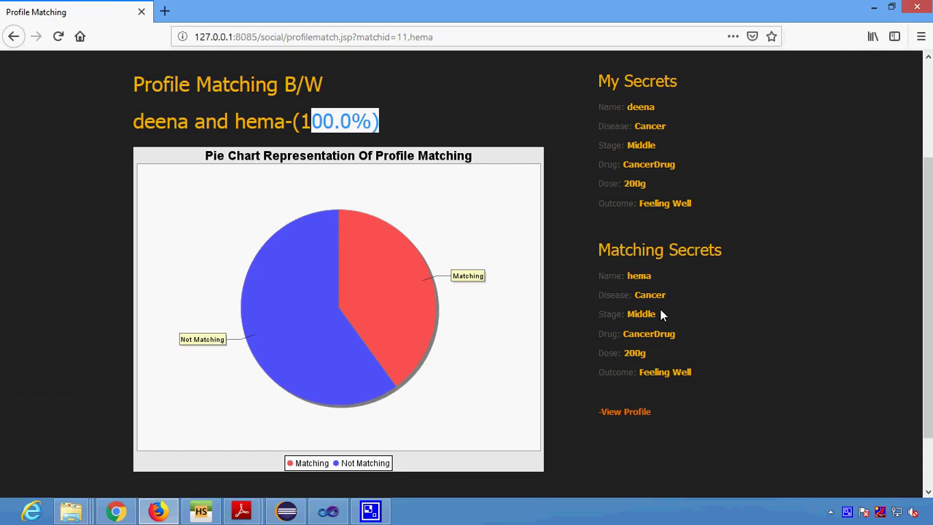
{"action": "left_click", "coordinate": [619, 413]}
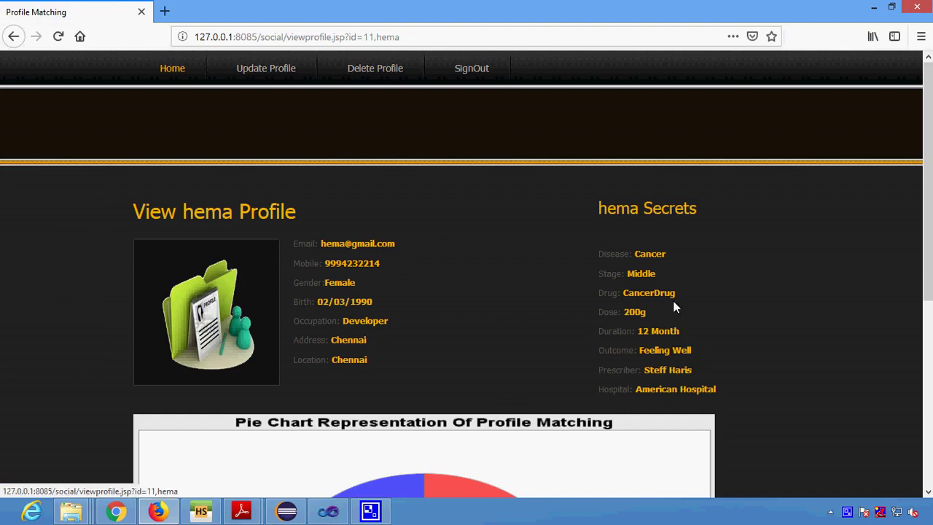
{"action": "scroll", "coordinate": [666, 280], "scroll_direction": "down", "scroll_amount": 2}
{"action": "scroll", "coordinate": [666, 277], "scroll_direction": "up", "scroll_amount": 2}
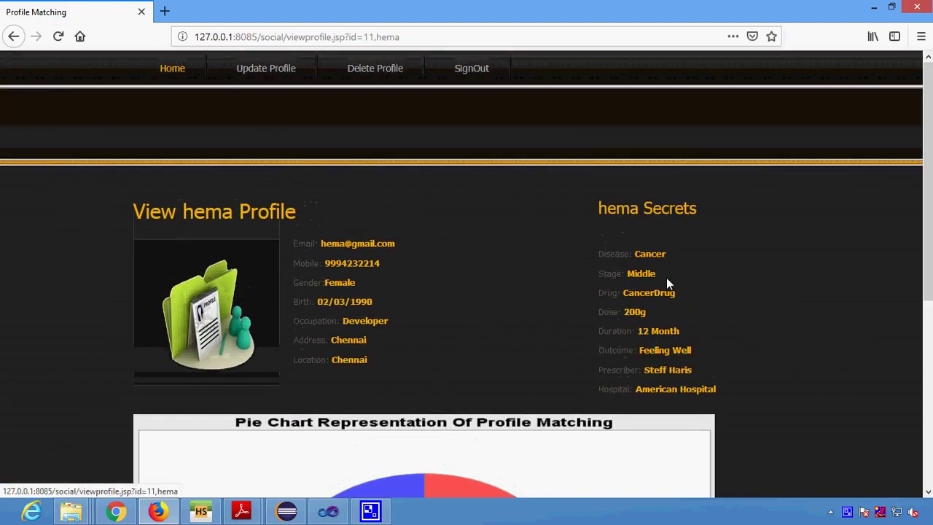